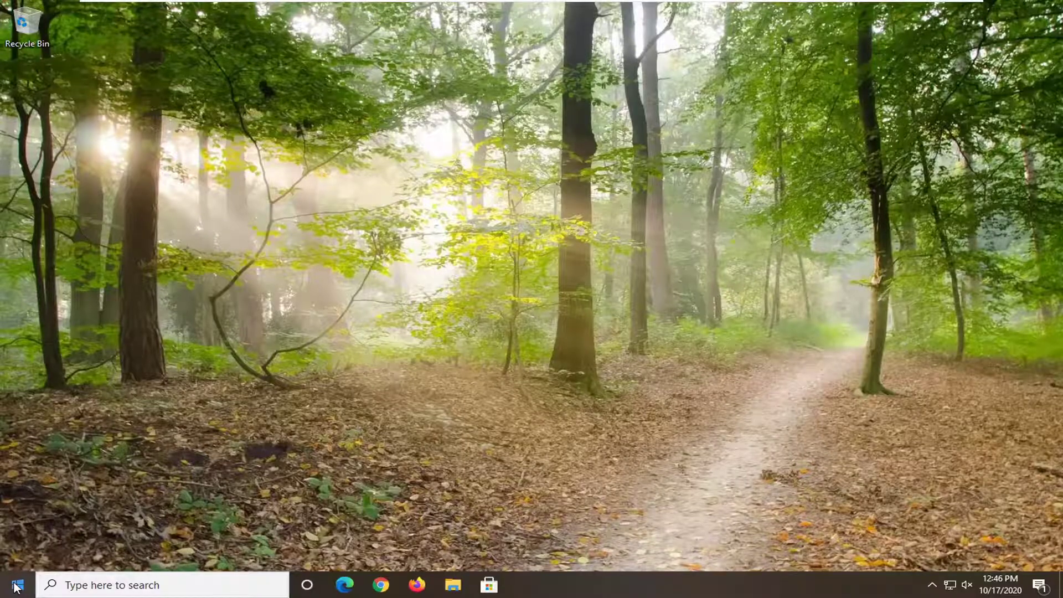
Step: Bring up This PC in File Explorer to show its folders and drives
left_click(15, 586)
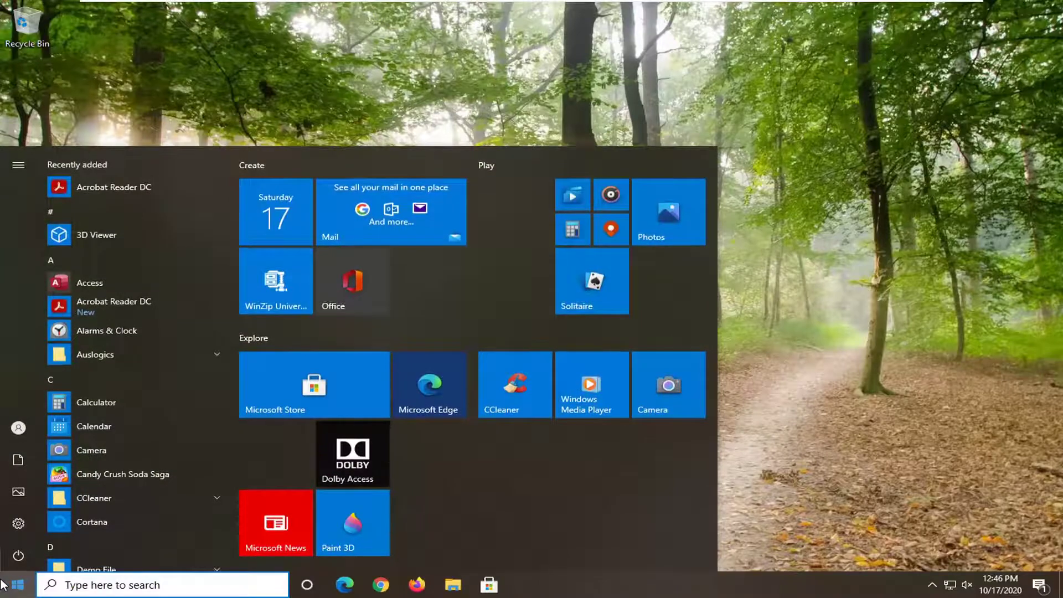
type("file ex")
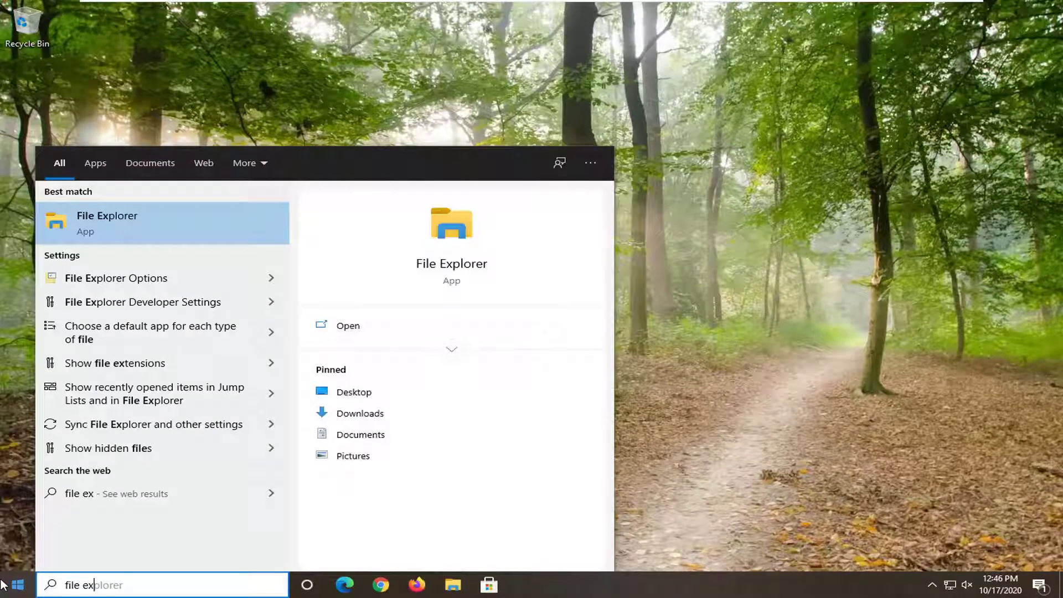
left_click(170, 232)
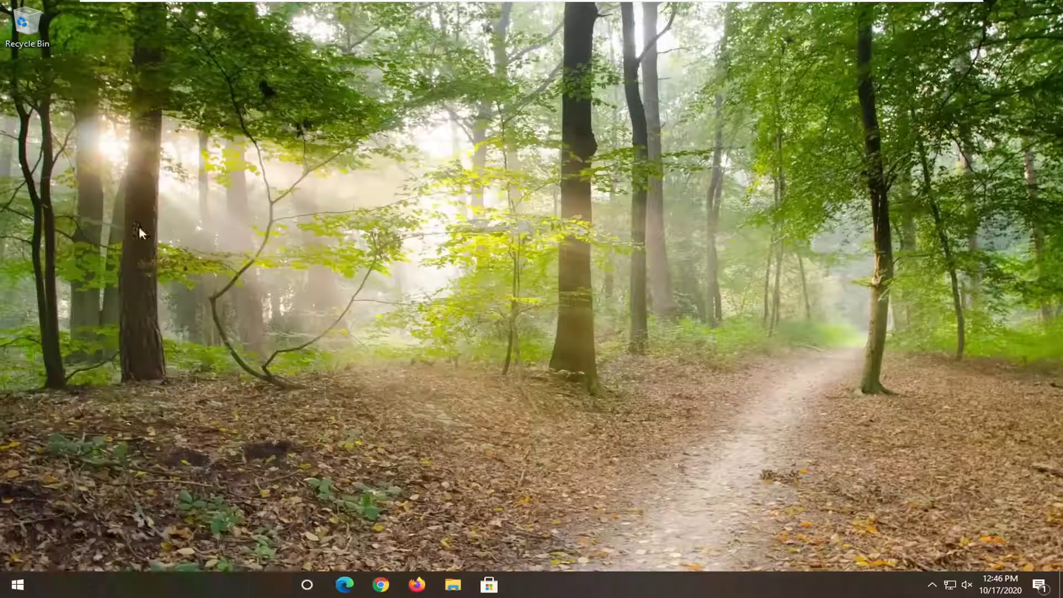
left_click(453, 587)
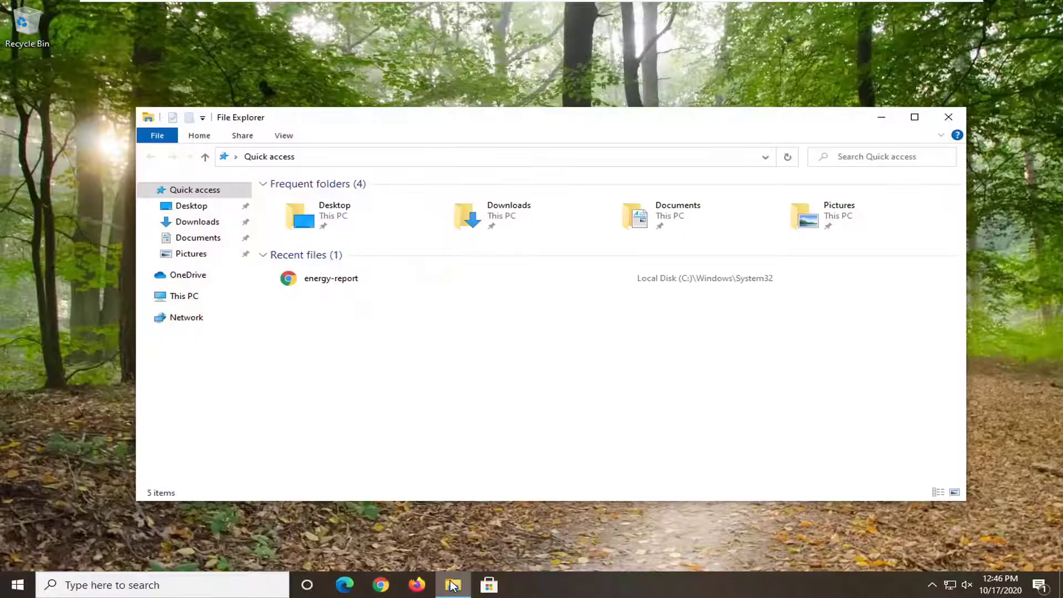
left_click(189, 298)
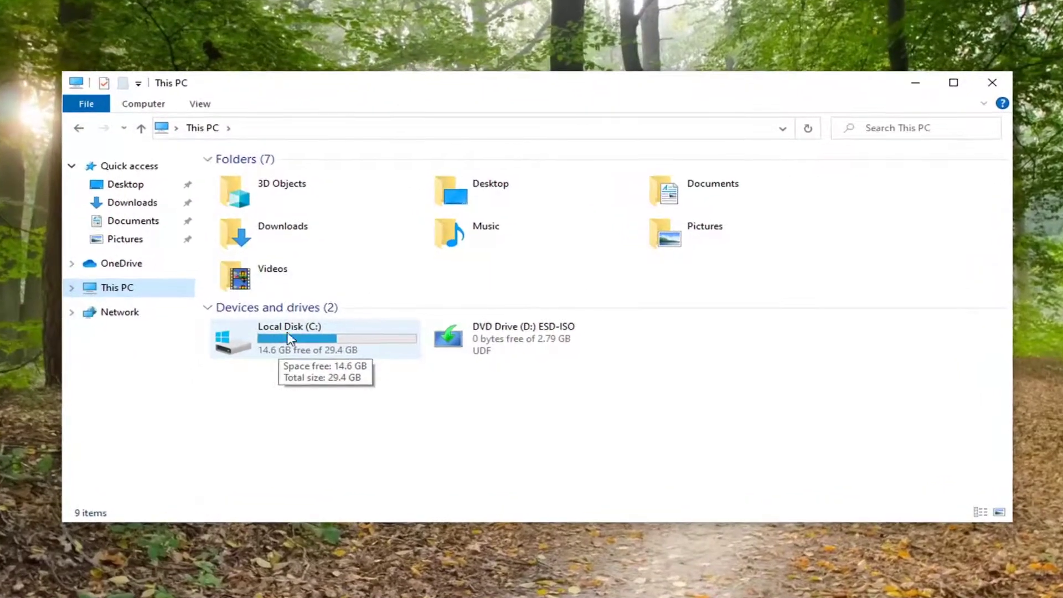
Step: Show the Properties dialog of Local Disk (C:) on its General tab
left_click(287, 337)
right_click(288, 338)
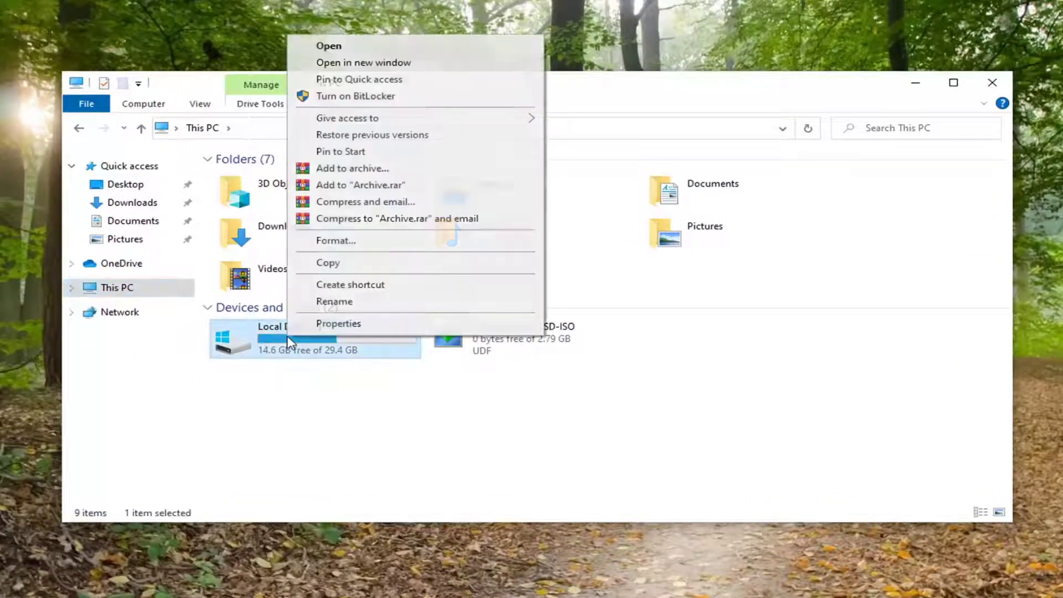
left_click(327, 324)
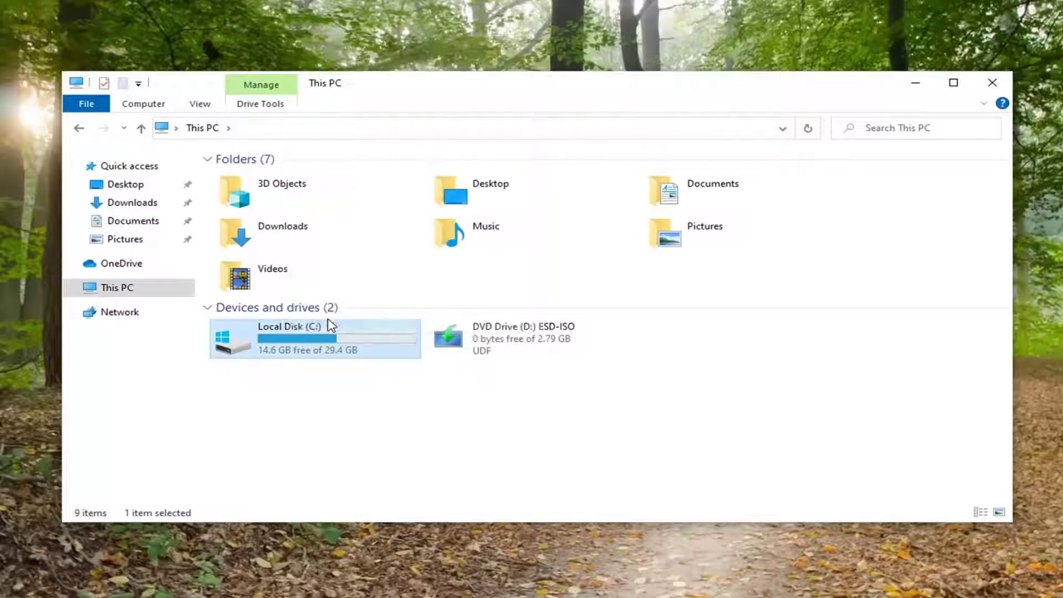
Step: Start a Disk Cleanup scan of drive C: and centre its window on screen
left_click_drag(453, 229, 495, 91)
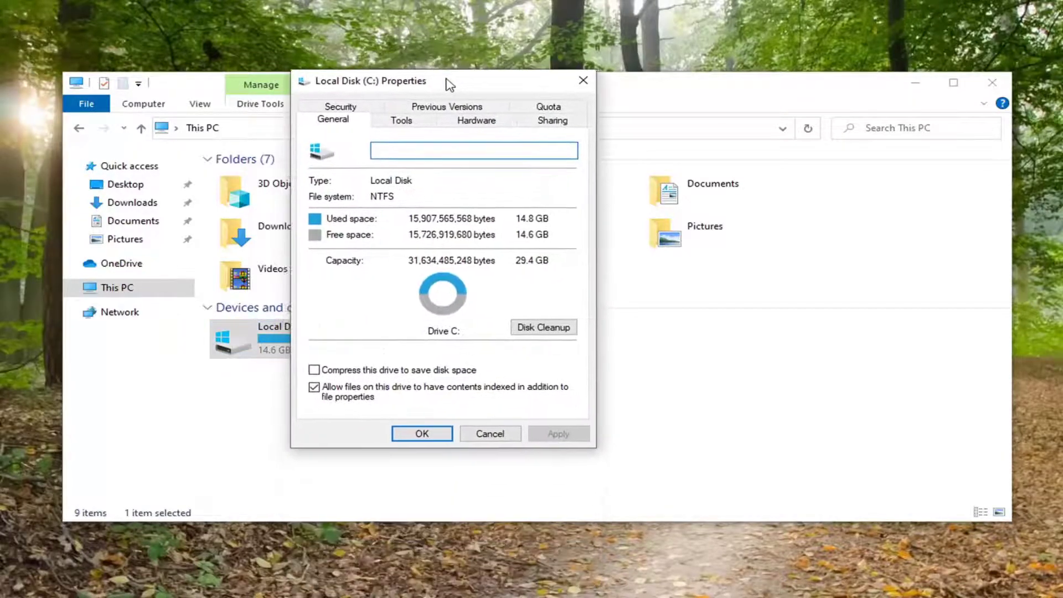
left_click(584, 342)
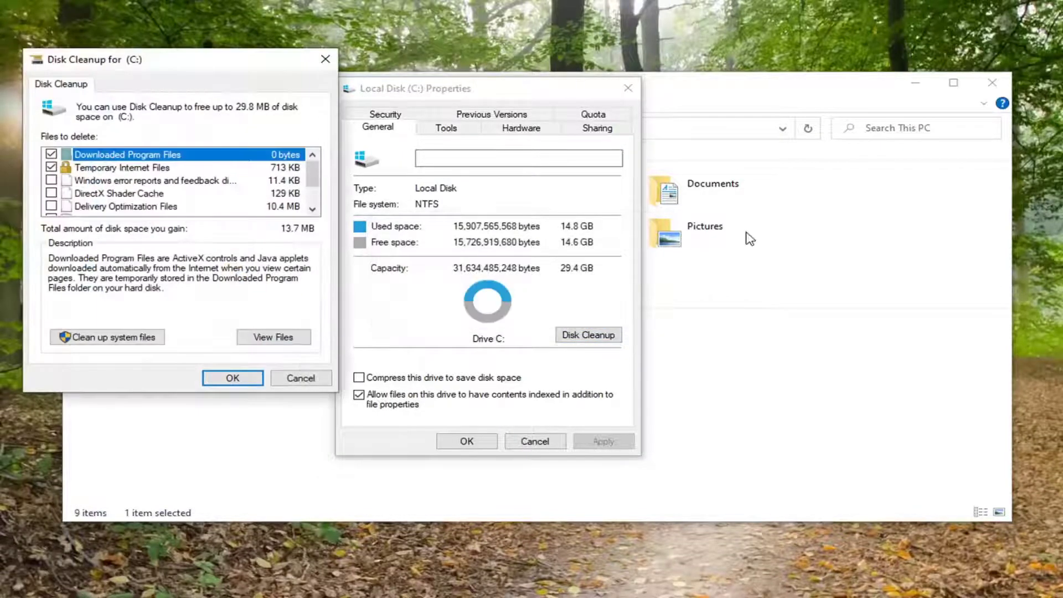
left_click_drag(220, 60, 521, 88)
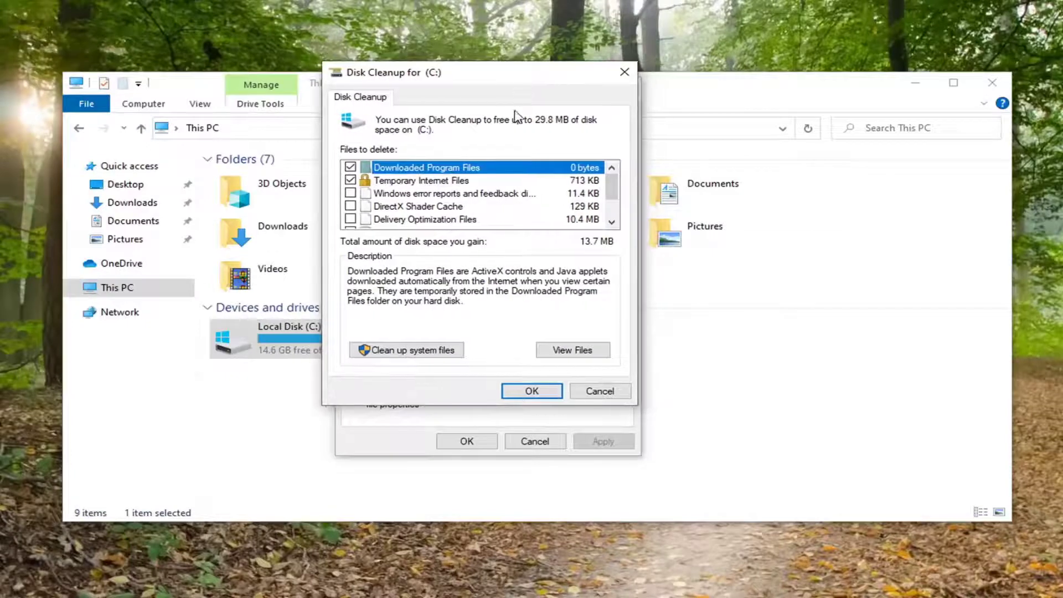
scroll(353, 222, "down", 1)
scroll(353, 223, "up", 1)
scroll(366, 212, "down", 1)
scroll(367, 209, "up", 1)
Step: Rescan drive C: with 'Clean up system files' so system files are listed
left_click(394, 349)
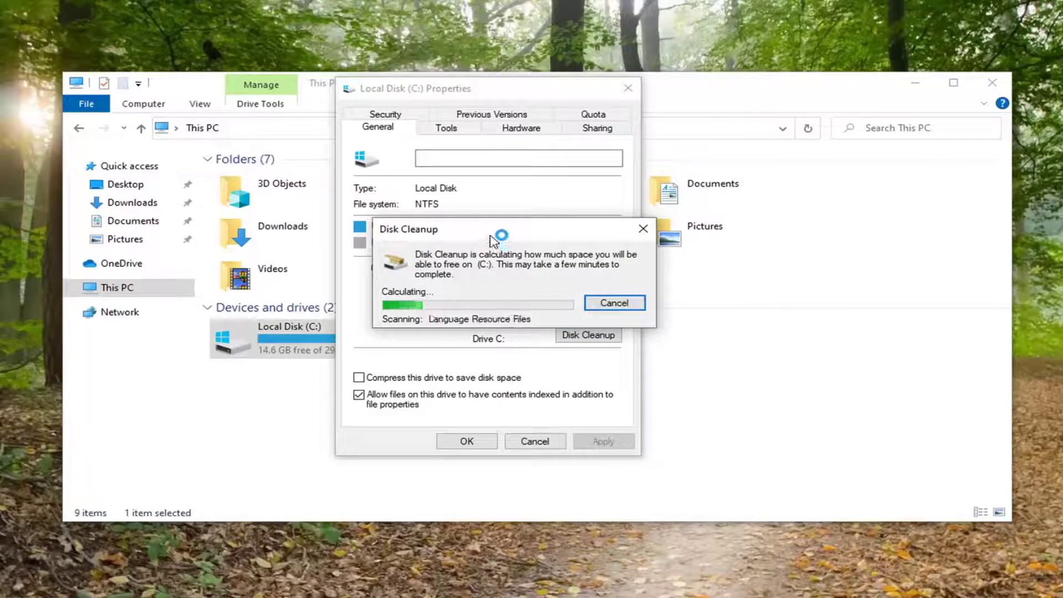
mouse_move(497, 235)
left_mouse_down()
mouse_move(468, 229)
mouse_move(463, 216)
left_mouse_up()
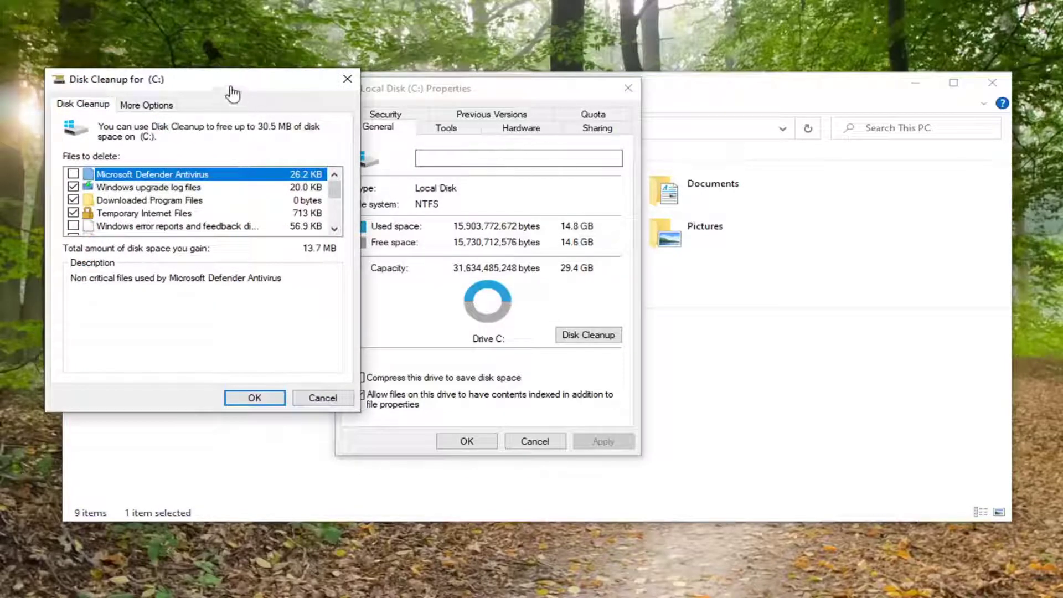
Step: Check Microsoft Defender Antivirus in Files to delete, raising the total to 13.8 MB
left_click_drag(210, 89, 496, 109)
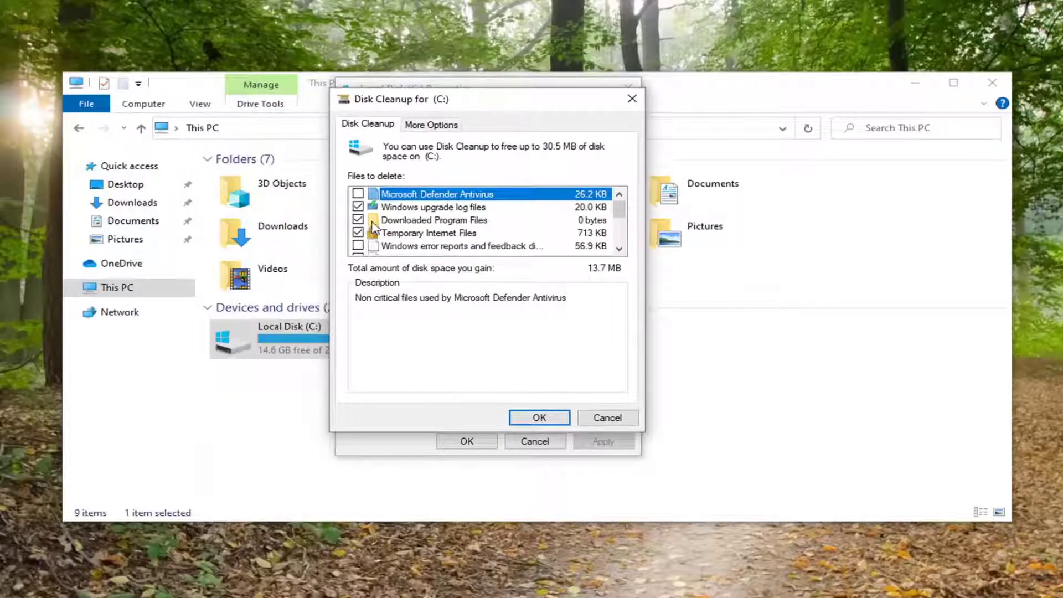
scroll(435, 211, "down", 2)
scroll(428, 222, "down", 1)
scroll(426, 223, "up", 2)
scroll(424, 223, "down", 1)
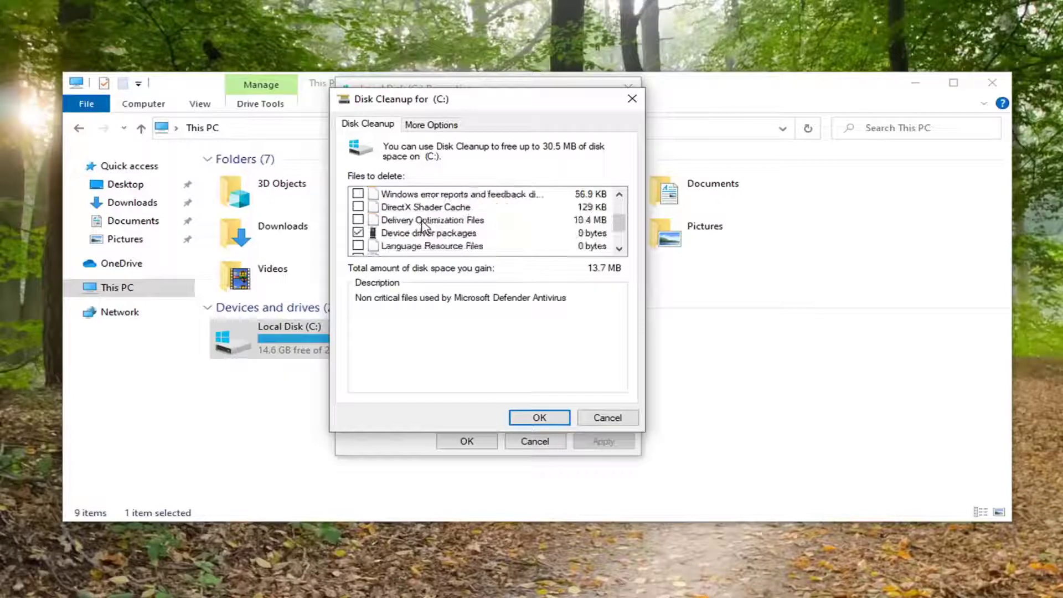
scroll(424, 226, "down", 1)
scroll(417, 234, "up", 1)
scroll(416, 234, "down", 1)
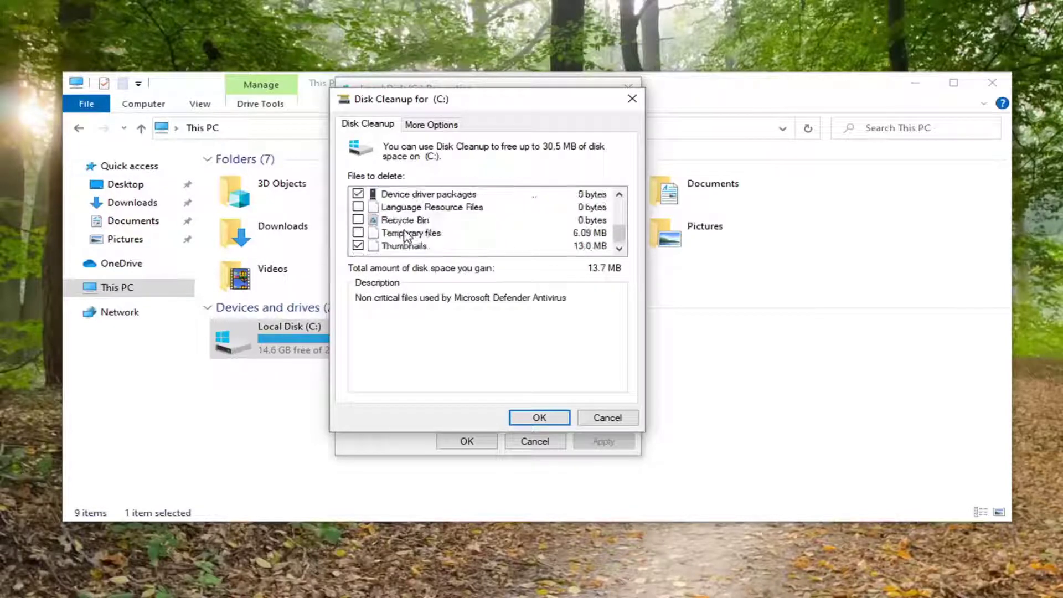
scroll(407, 237, "up", 3)
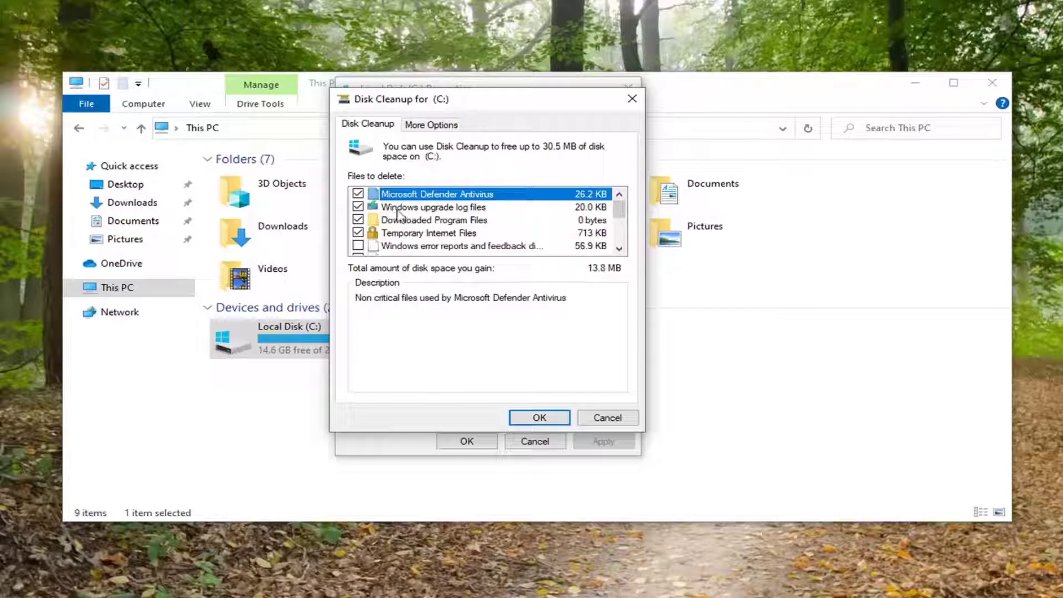
left_click(358, 194)
Step: Confirm and permanently delete the checked files from drive C:
left_click(529, 422)
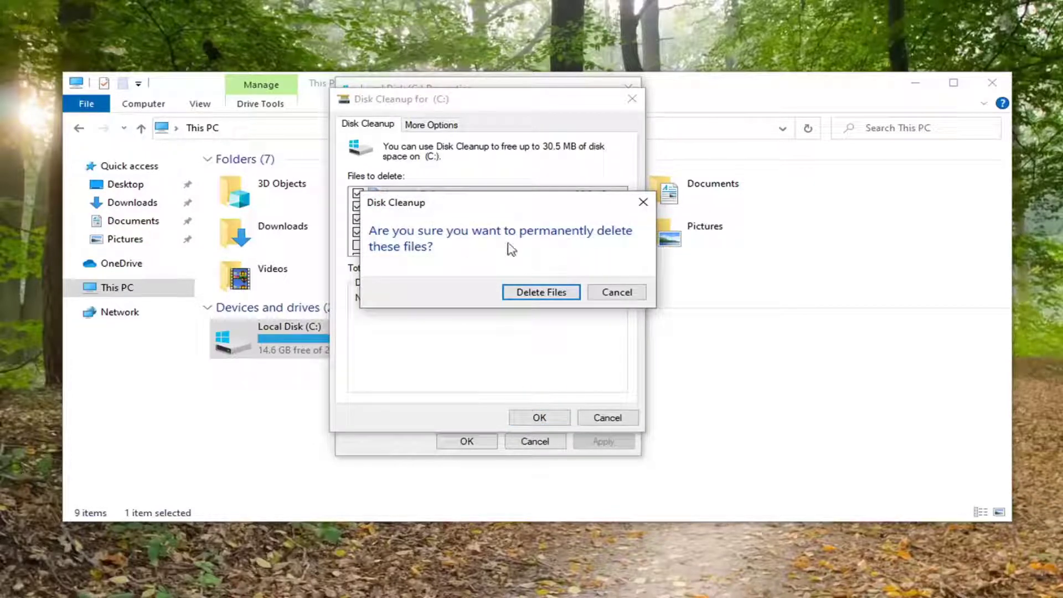
left_click(536, 291)
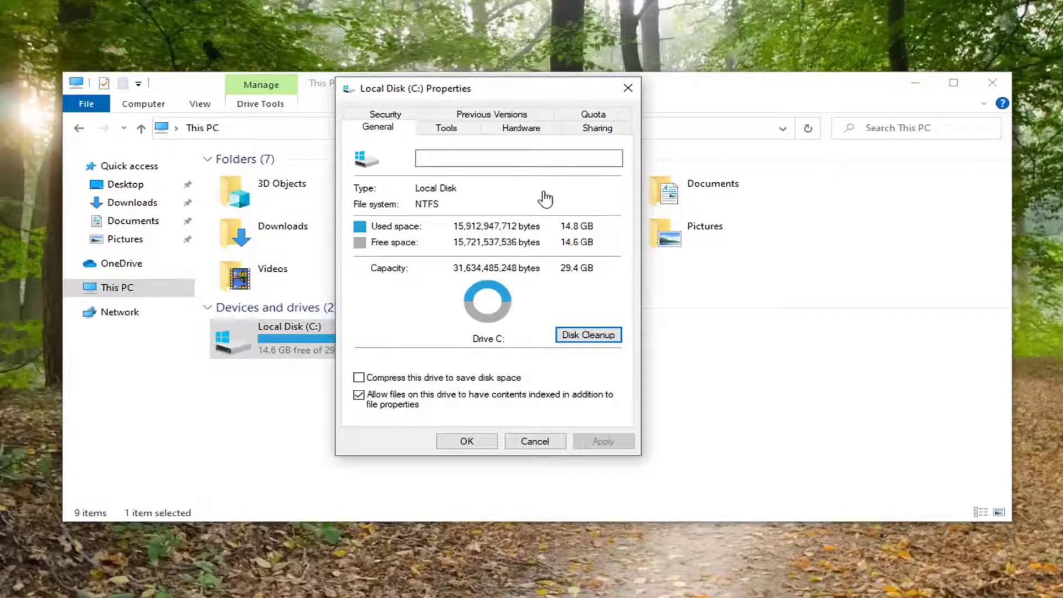
Step: Close the Local Disk (C:) Properties dialog, now showing 14.6 GB free of 29.4 GB
left_click(629, 89)
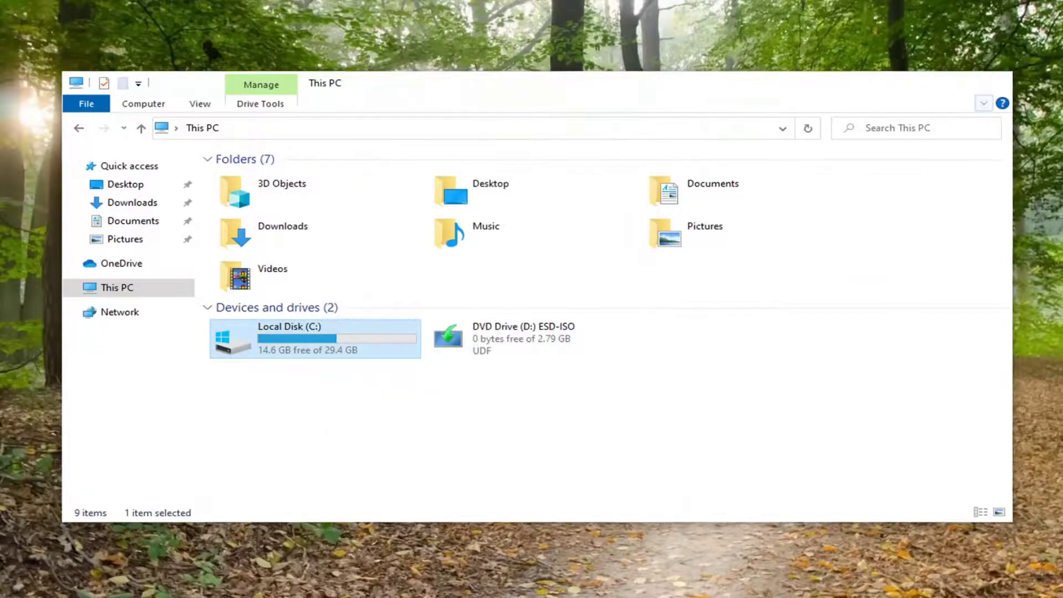